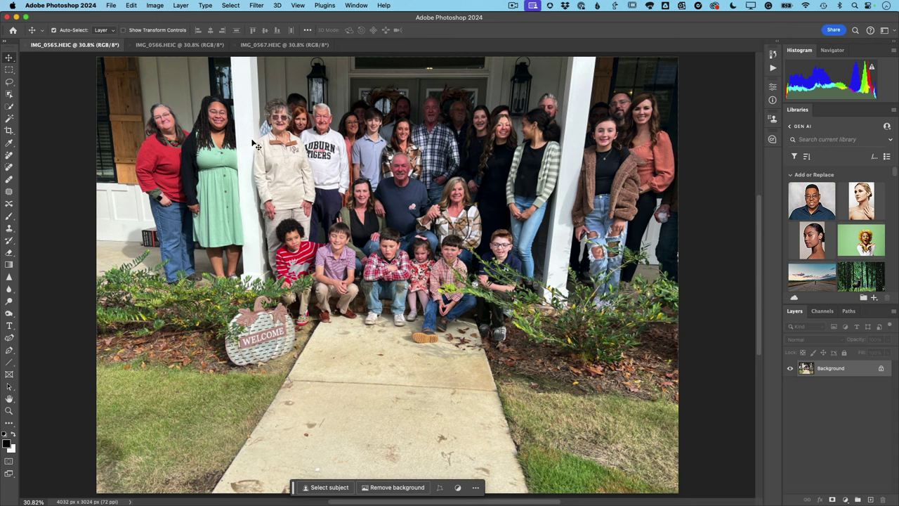
Step: Compare the three group photos and unlock the Background layer of IMG_0567.HEIC
{"action": "left_click", "coordinate": [161, 45]}
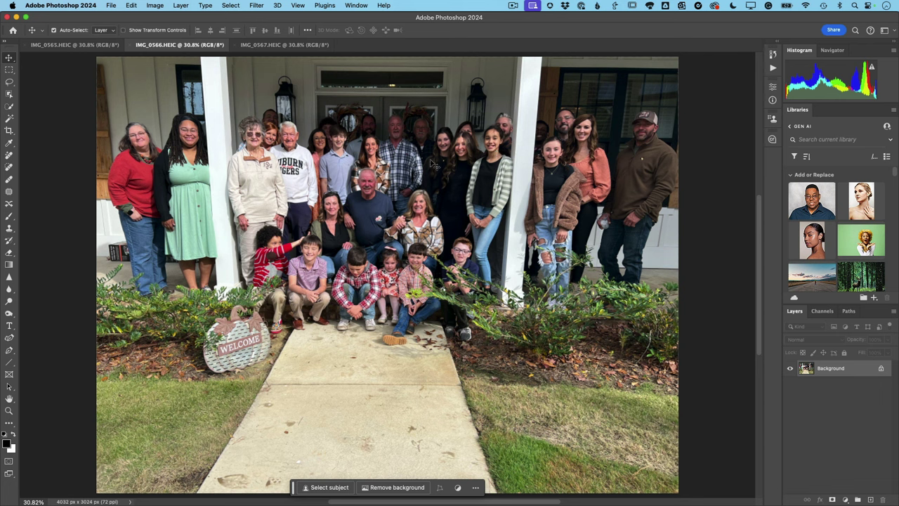
{"action": "left_click", "coordinate": [255, 45]}
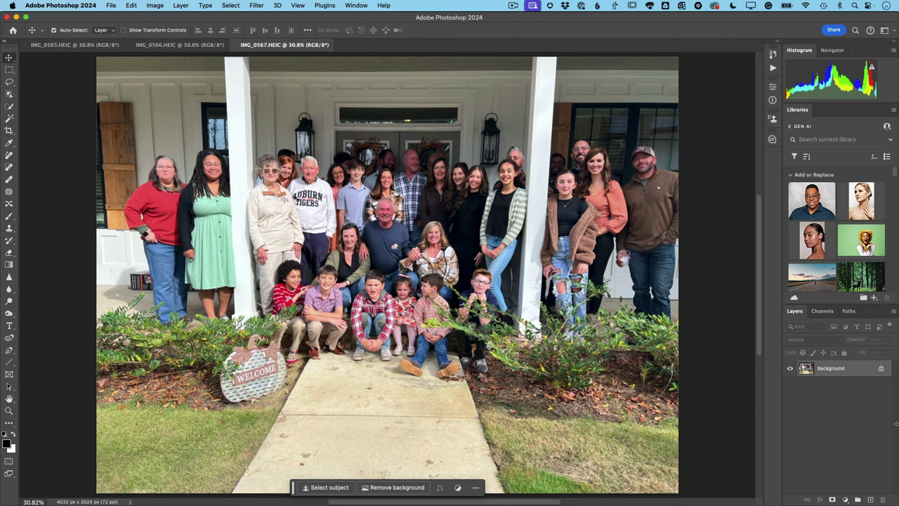
{"action": "left_click", "coordinate": [880, 367]}
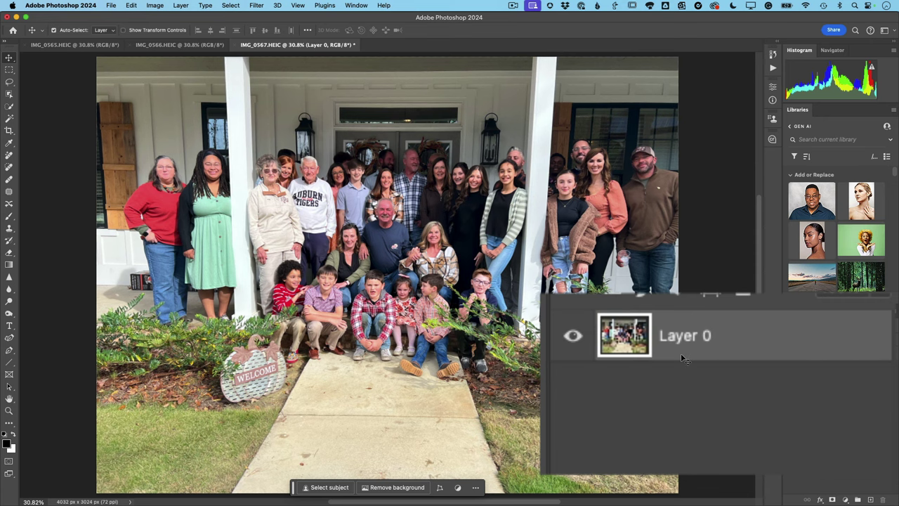
Step: Review the other two group photos and close the IMG_0565.HEIC document
{"action": "left_click", "coordinate": [173, 46]}
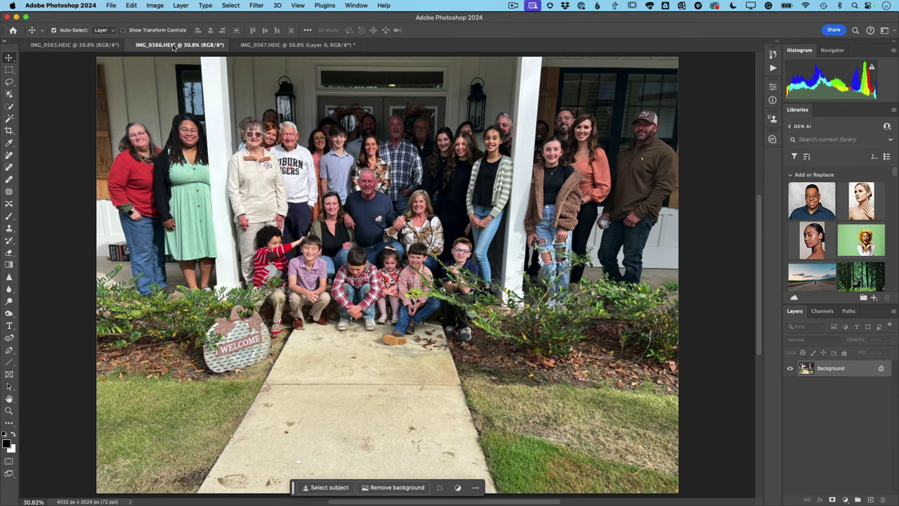
{"action": "left_click", "coordinate": [93, 47]}
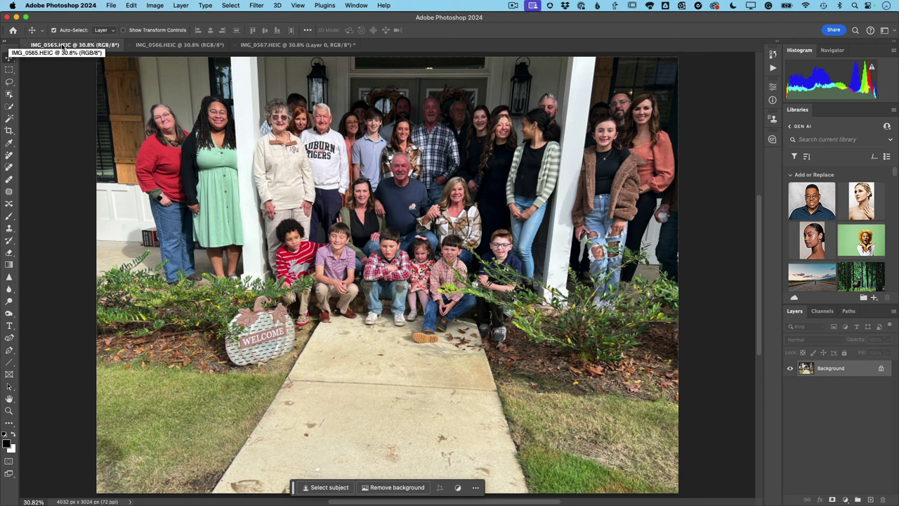
{"action": "left_click", "coordinate": [26, 46]}
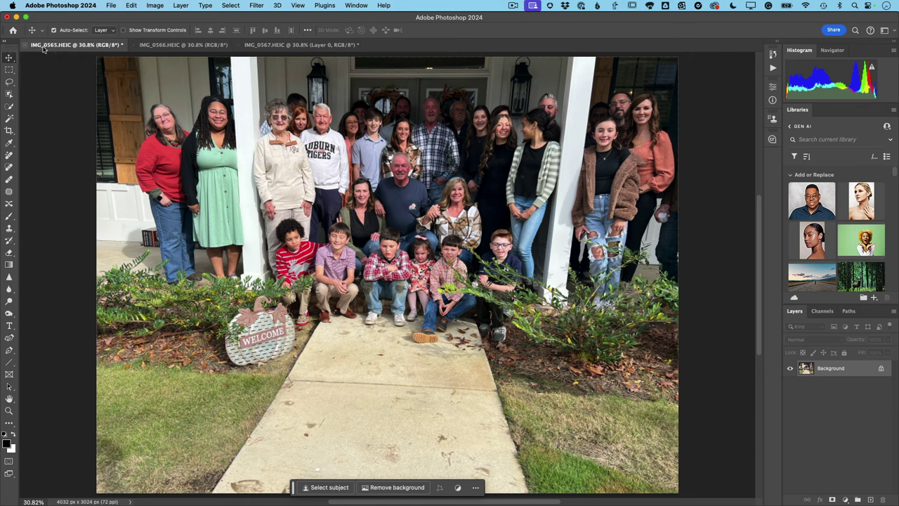
{"action": "left_click", "coordinate": [448, 209]}
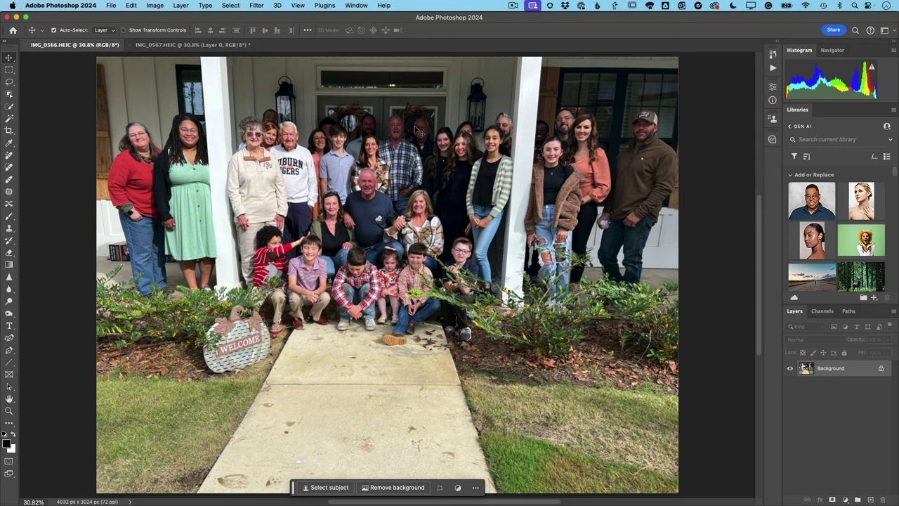
Step: Apply the Camera Raw Filter to IMG_0567.HEIC with Auto settings, Exposure +0.25 and Shadows +54
{"action": "left_click", "coordinate": [195, 47]}
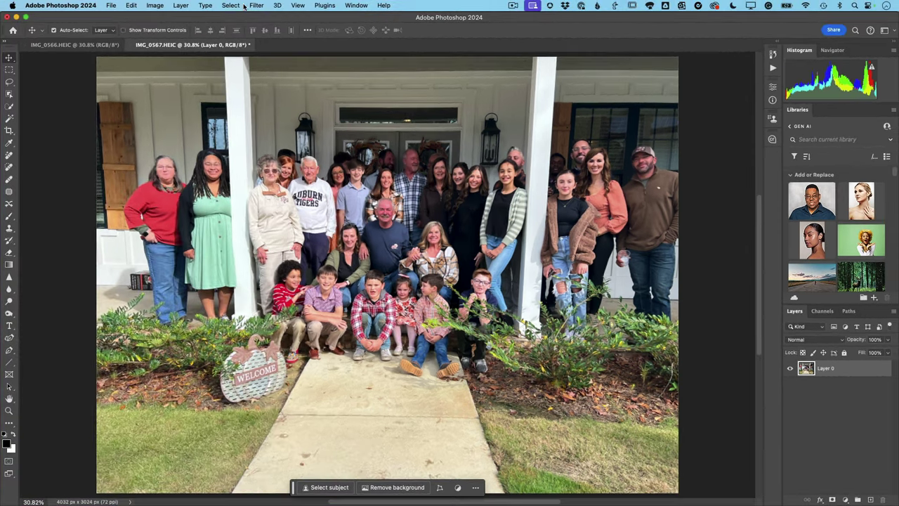
{"action": "left_click", "coordinate": [253, 5]}
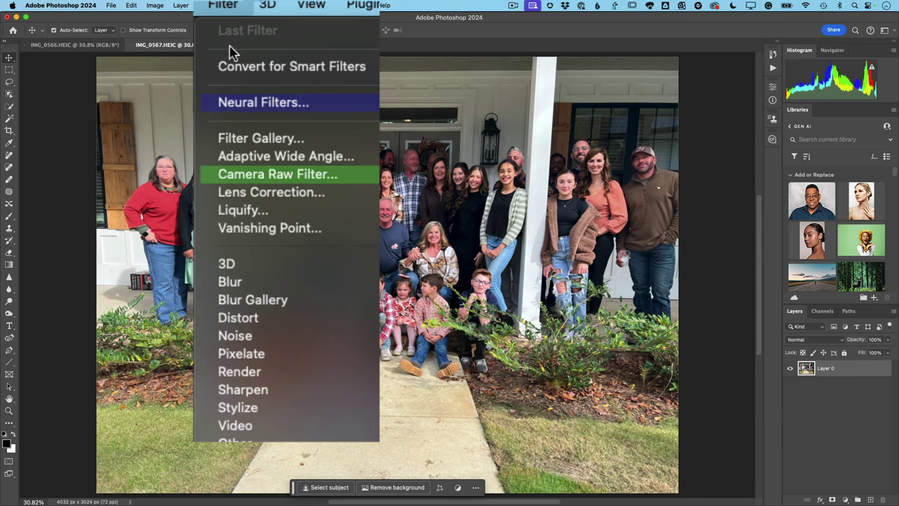
{"action": "left_click", "coordinate": [269, 173]}
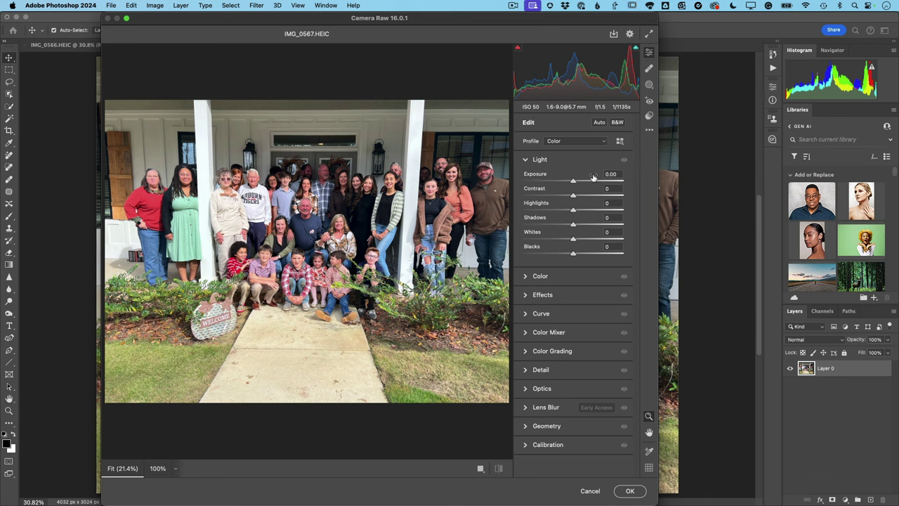
{"action": "left_click", "coordinate": [599, 123]}
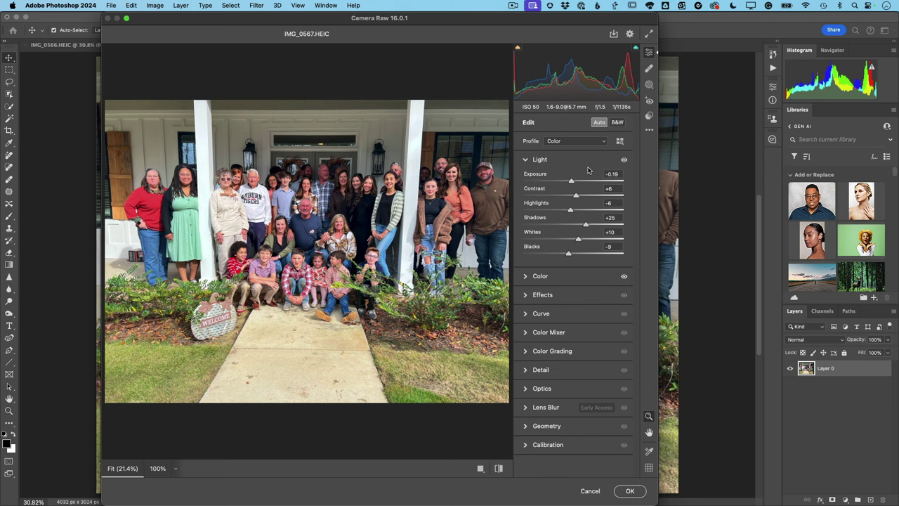
{"action": "left_click_drag", "start_coordinate": [572, 182], "coordinate": [577, 184]}
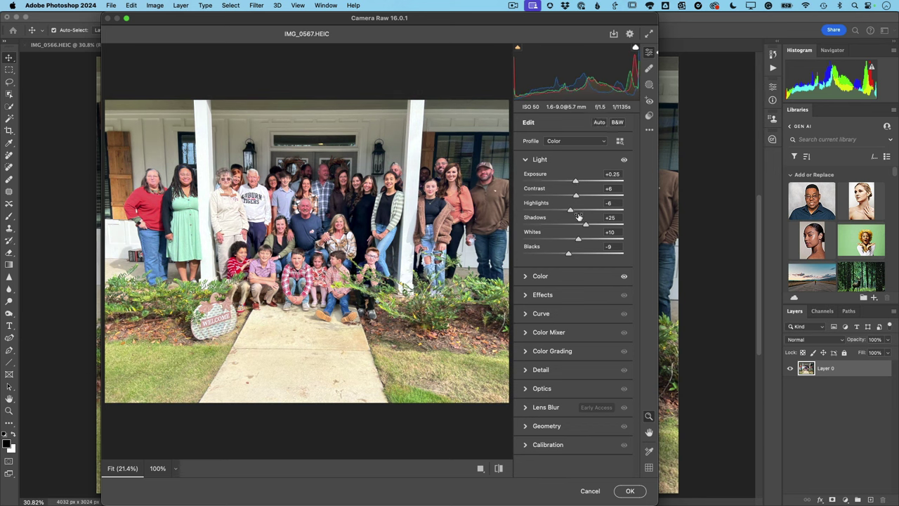
{"action": "left_click_drag", "start_coordinate": [586, 228], "coordinate": [599, 227]}
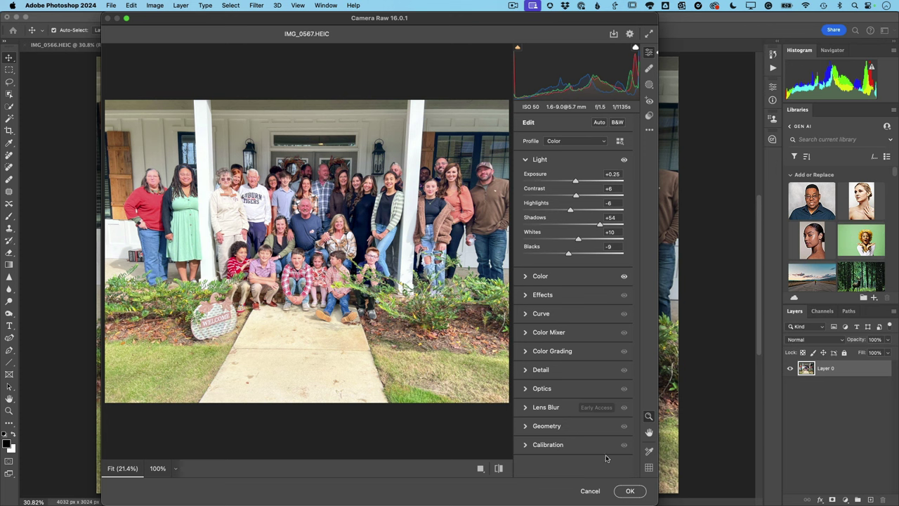
{"action": "left_click", "coordinate": [630, 491]}
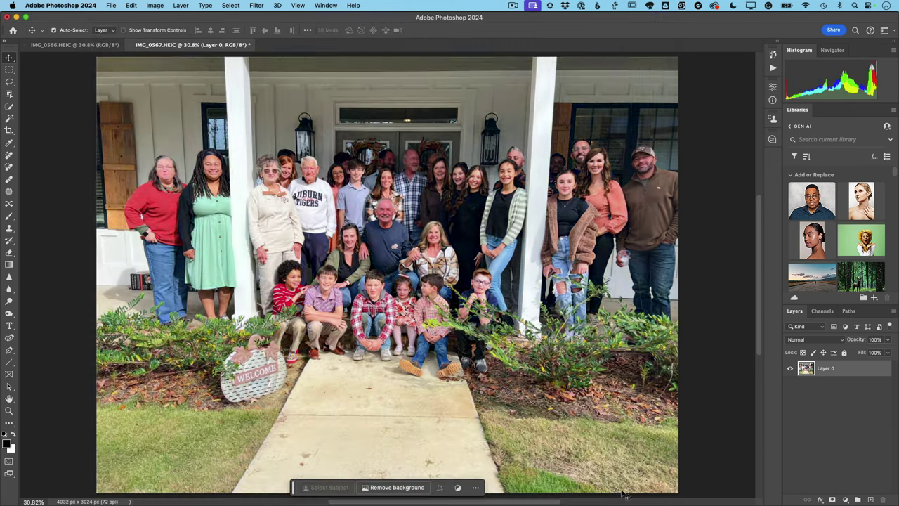
Step: Apply the Camera Raw Filter to IMG_0566.HEIC with Auto settings, Exposure +0.55 and slightly raised Shadows
{"action": "left_click", "coordinate": [70, 45]}
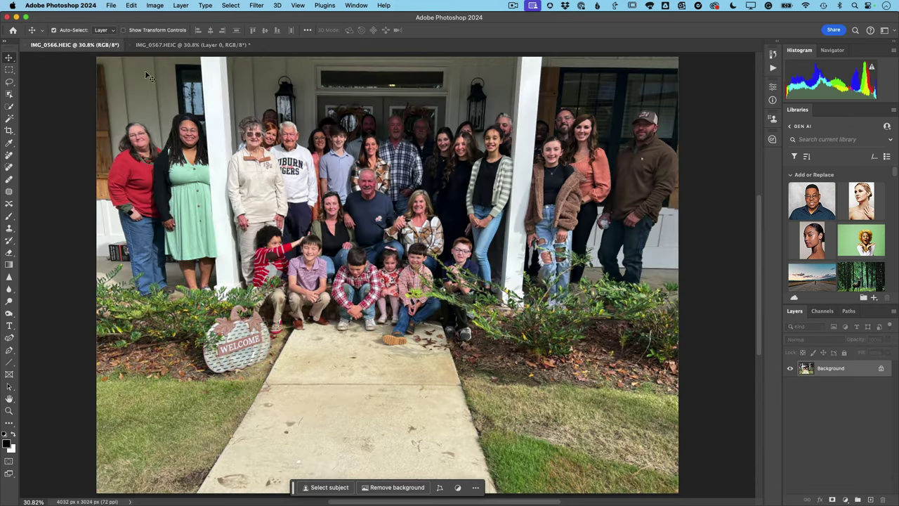
{"action": "left_click", "coordinate": [231, 5]}
{"action": "mouse_move", "coordinate": [257, 5]}
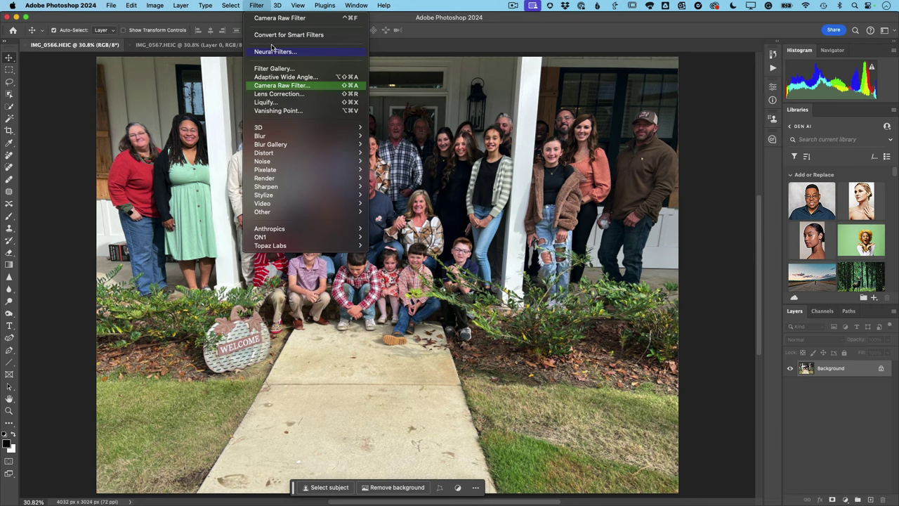
{"action": "left_click", "coordinate": [276, 88]}
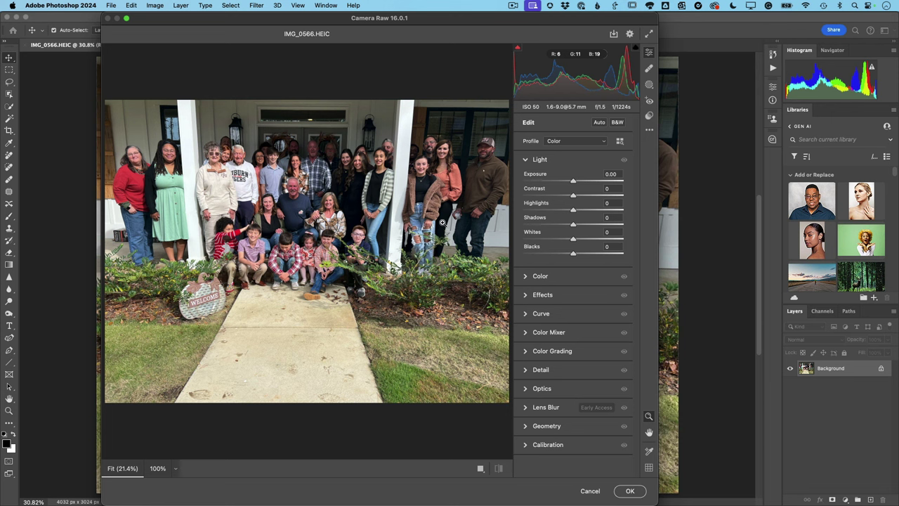
{"action": "left_click", "coordinate": [599, 125]}
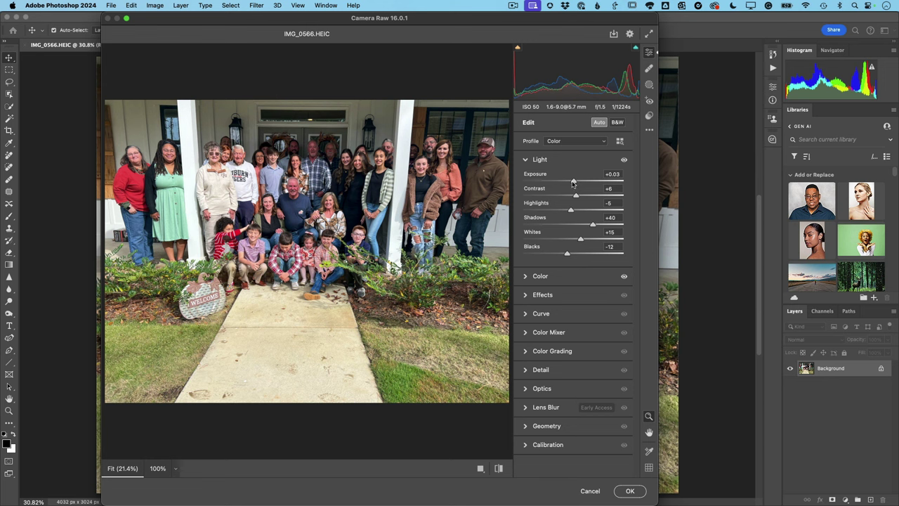
{"action": "left_click_drag", "start_coordinate": [573, 183], "coordinate": [579, 182]}
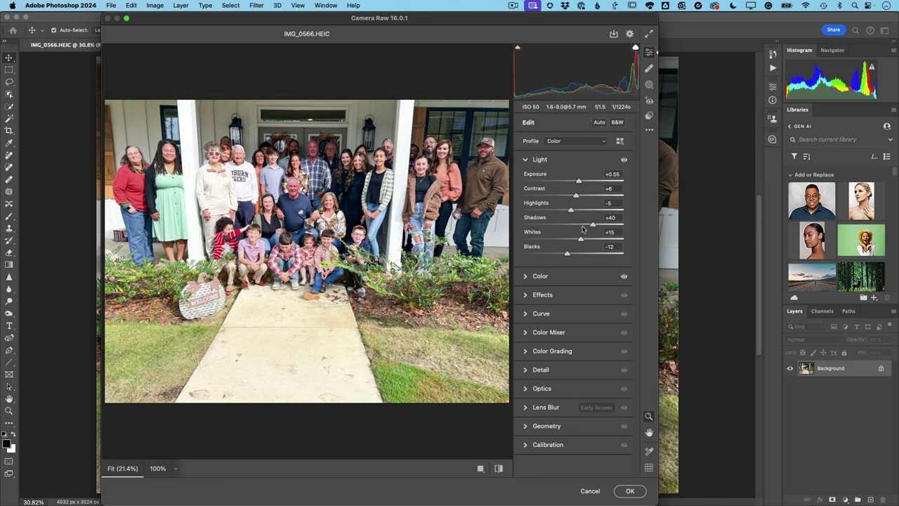
{"action": "left_click_drag", "start_coordinate": [593, 226], "coordinate": [598, 226]}
{"action": "left_click", "coordinate": [630, 490]}
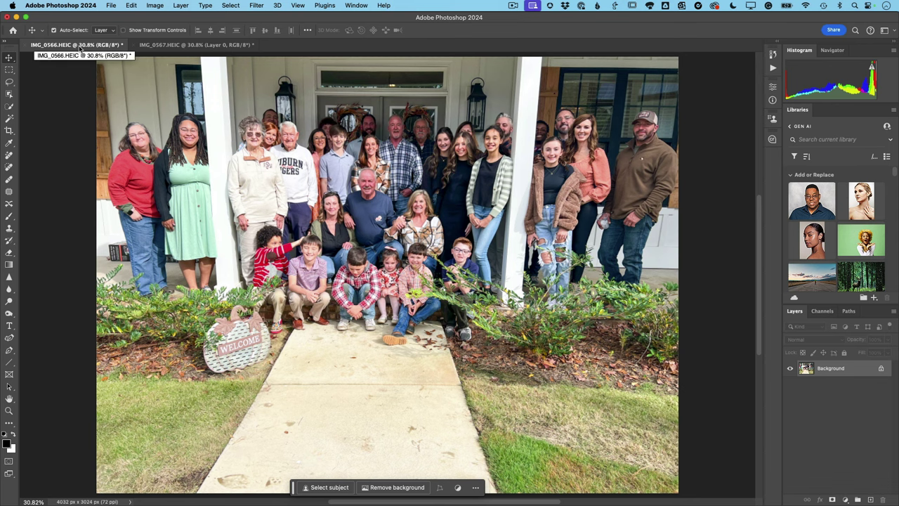
Step: Copy the IMG_0566.HEIC photo into IMG_0567.HEIC as a new layer and roughly line it up with the photo underneath
{"action": "left_click", "coordinate": [194, 47]}
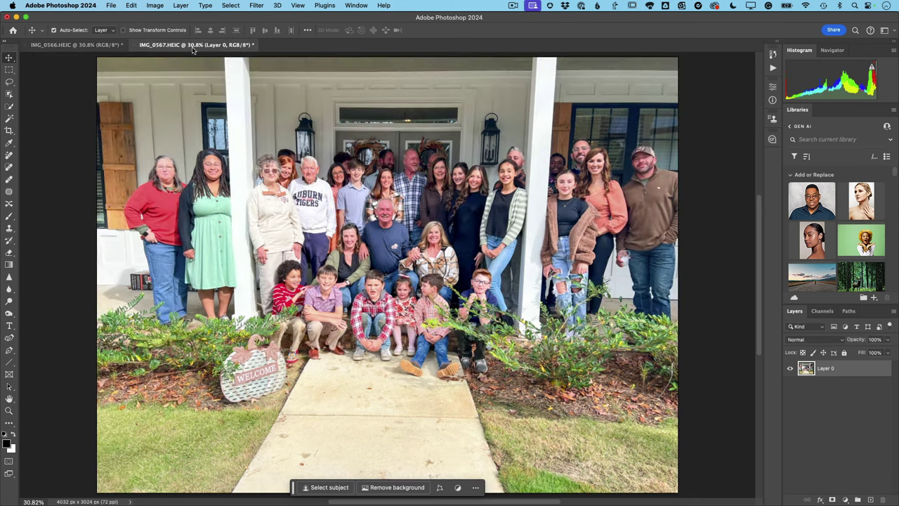
{"action": "left_click", "coordinate": [97, 46]}
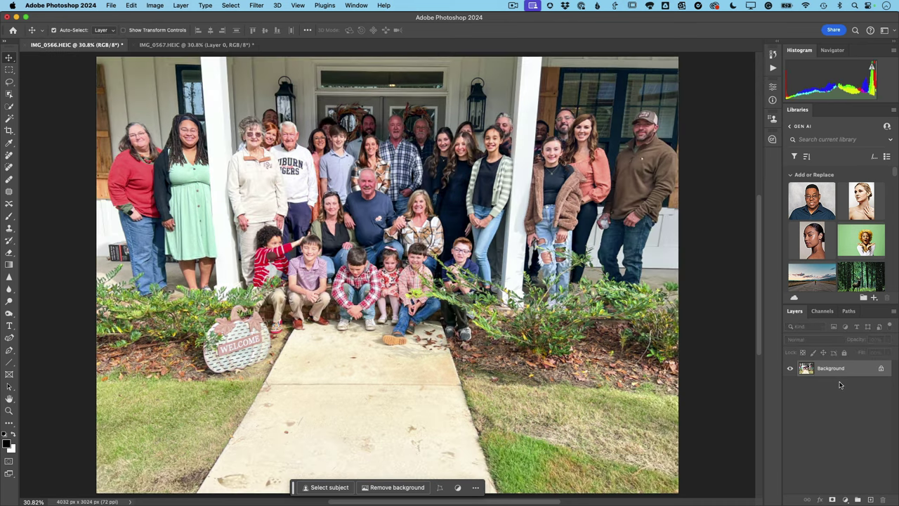
{"action": "left_click_drag", "start_coordinate": [833, 375], "coordinate": [388, 260]}
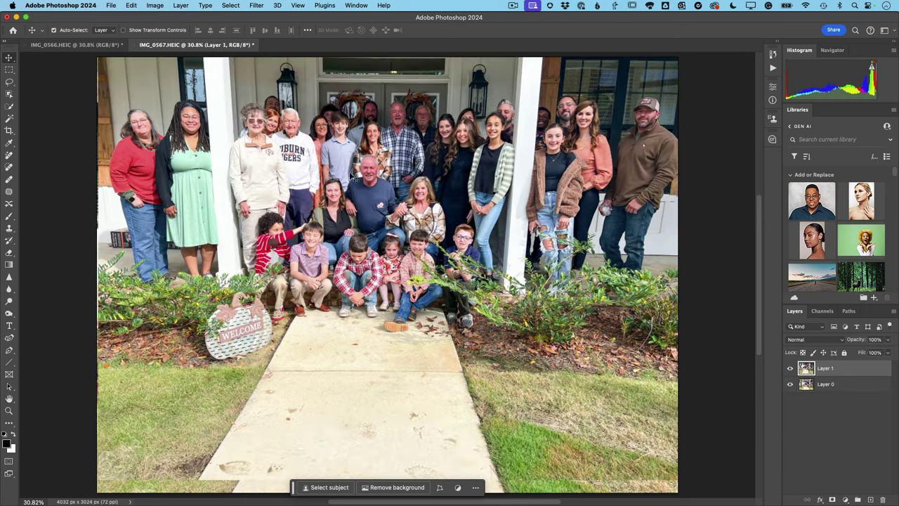
{"action": "left_click_drag", "start_coordinate": [275, 143], "coordinate": [287, 164]}
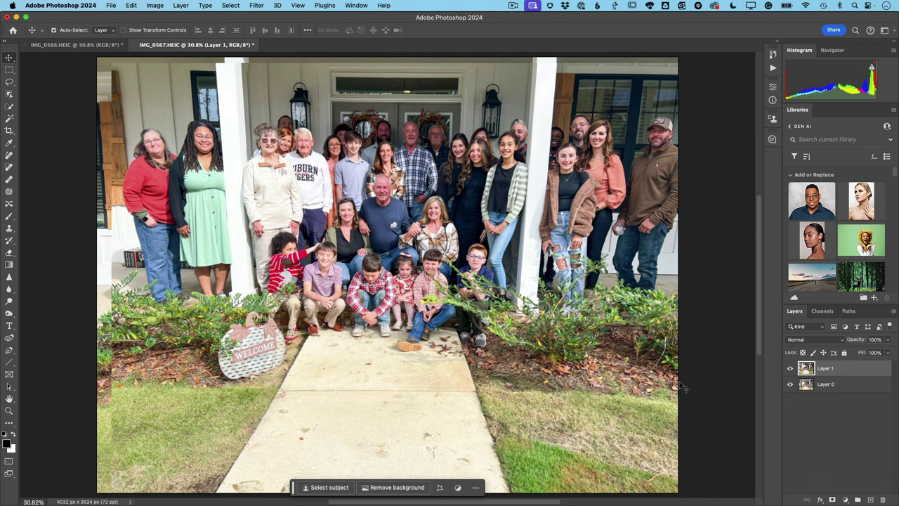
Step: Auto-align Layer 1 and Layer 0 using the Auto projection
{"action": "left_click", "coordinate": [806, 391], "text": "shift"}
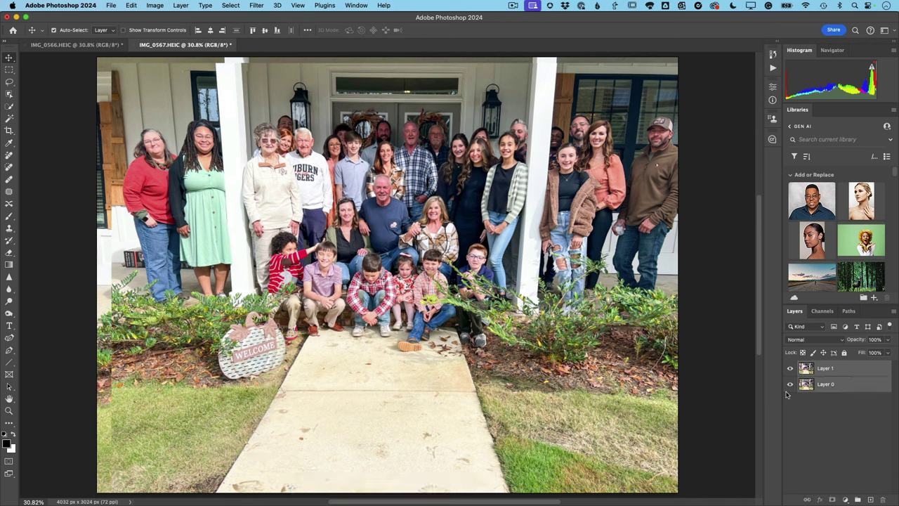
{"action": "left_click", "coordinate": [854, 406]}
{"action": "left_click", "coordinate": [848, 375]}
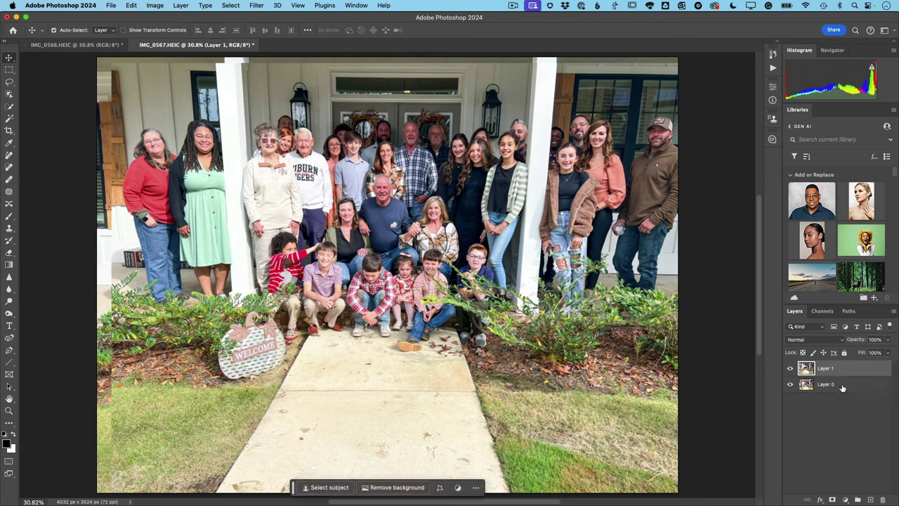
{"action": "left_click", "coordinate": [842, 385], "text": "shift"}
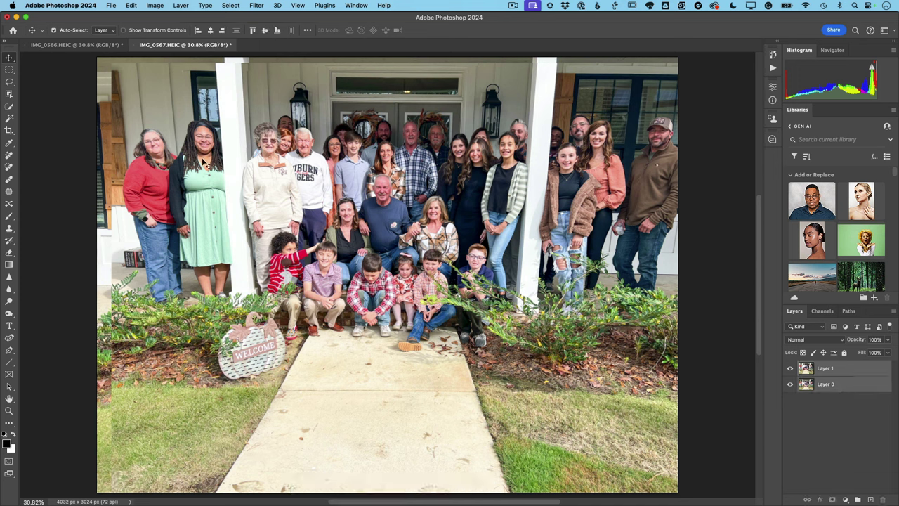
{"action": "left_click", "coordinate": [132, 5]}
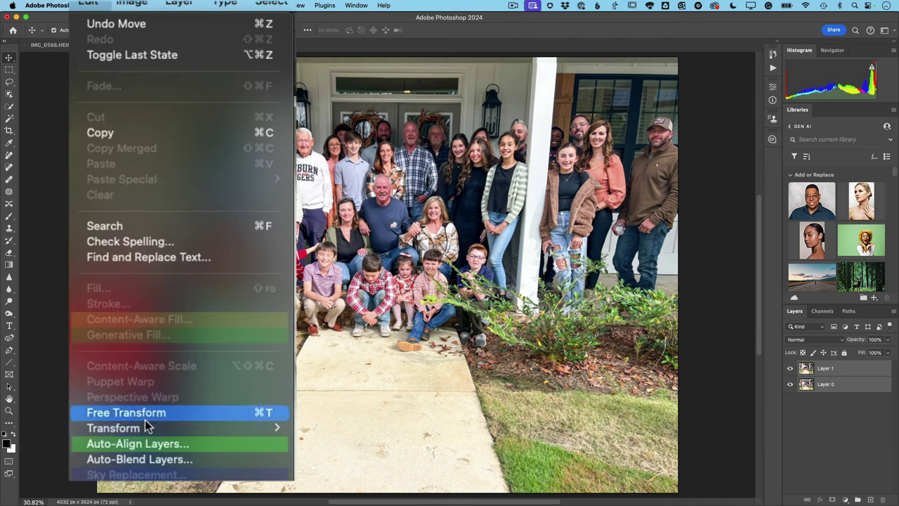
{"action": "left_click", "coordinate": [147, 447]}
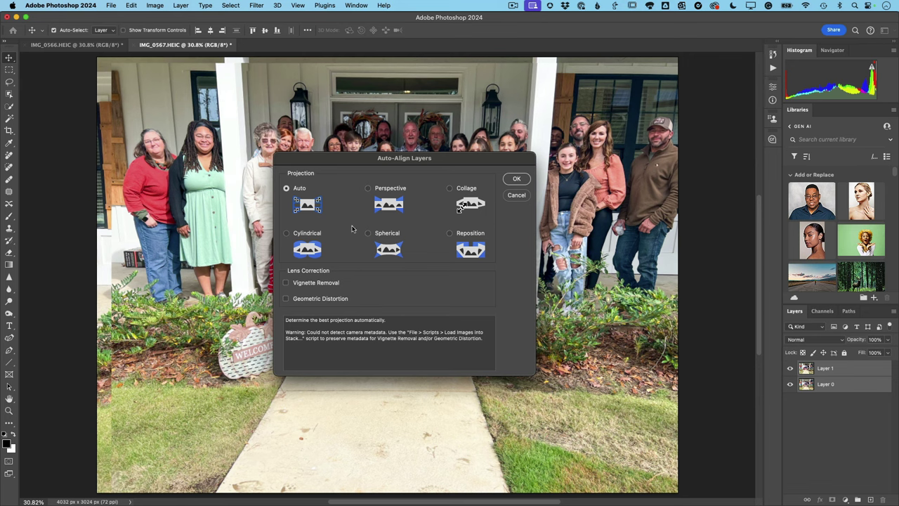
{"action": "left_click", "coordinate": [516, 179]}
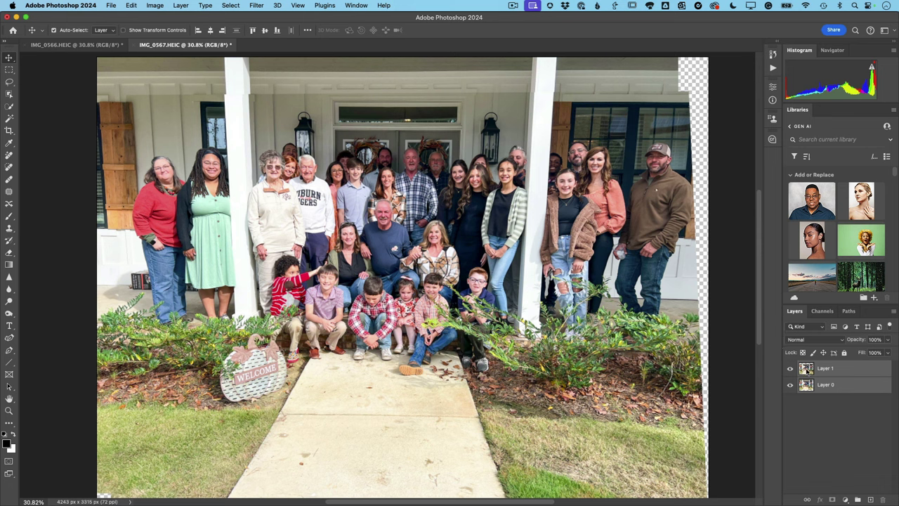
Step: Check the alignment by varying Layer 1's opacity, and add a black layer mask that hides all of Layer 1
{"action": "left_click", "coordinate": [836, 372]}
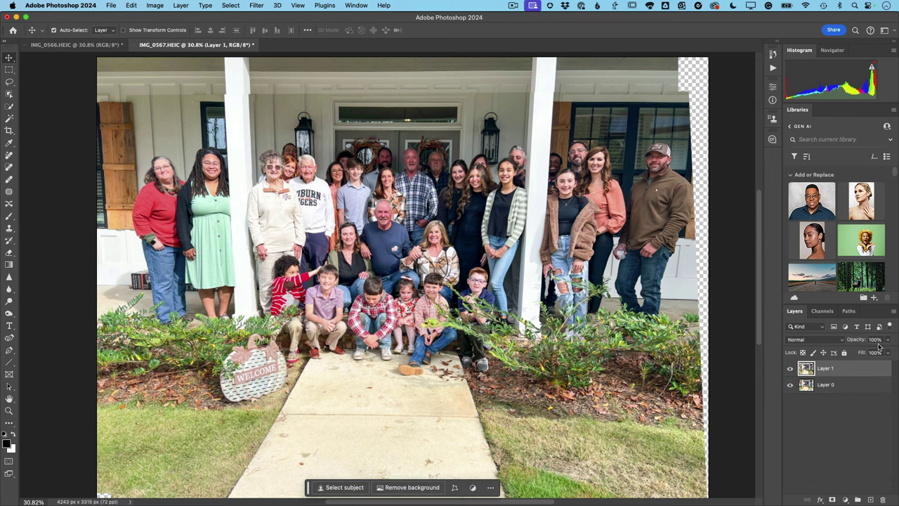
{"action": "left_click_drag", "start_coordinate": [861, 342], "coordinate": [894, 344]}
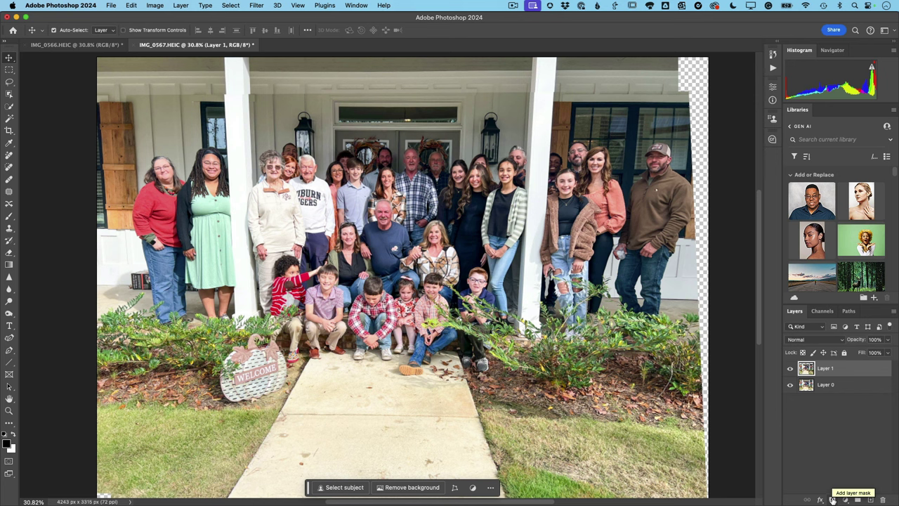
{"action": "left_click", "coordinate": [832, 499]}
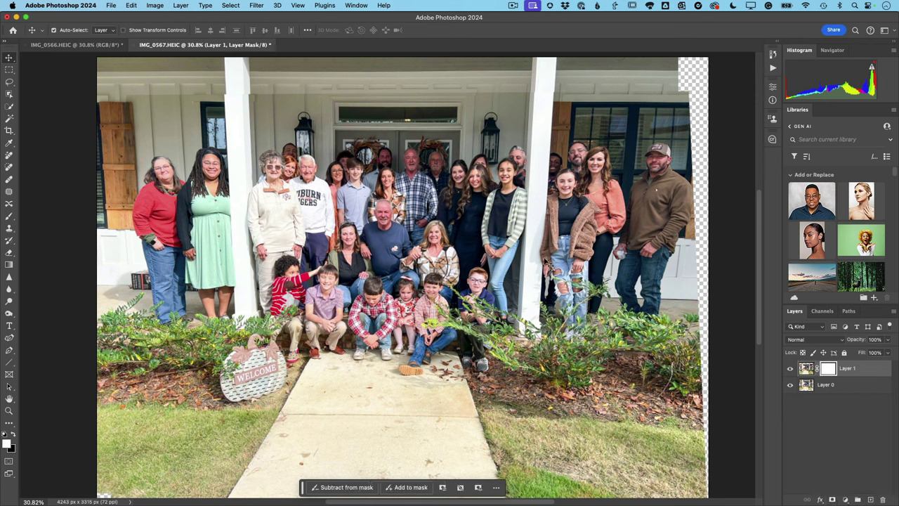
{"action": "key", "text": "super+z"}
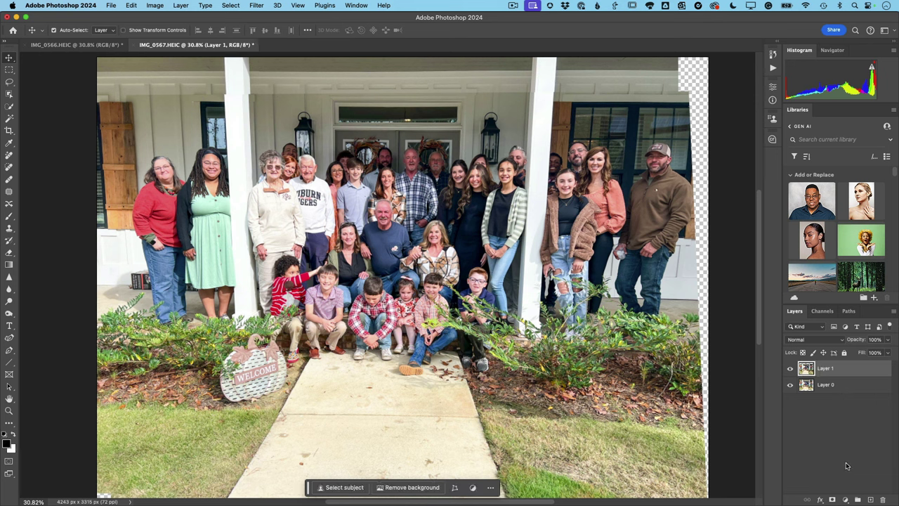
{"action": "left_click", "coordinate": [832, 499]}
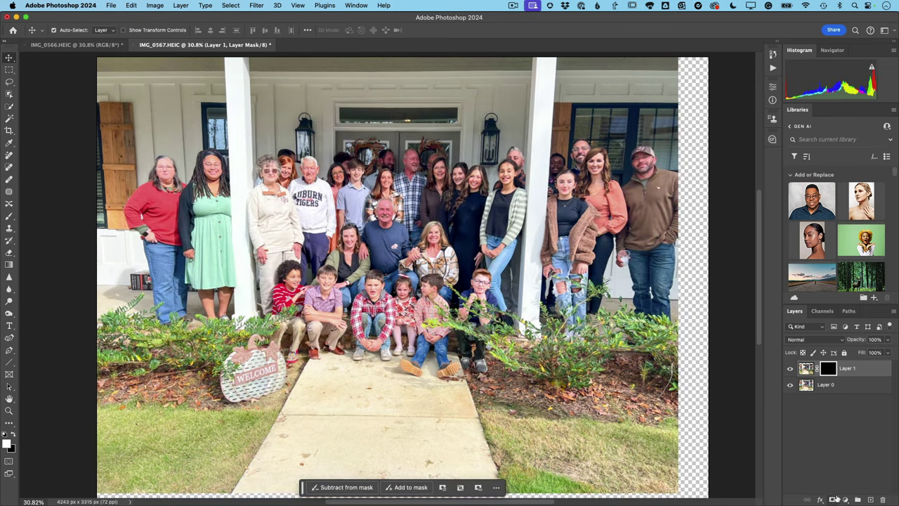
Step: Paint white on Layer 1's mask with a 100 px brush to reveal the front-row boy in the orange checked shirt facing the camera
{"action": "left_click", "coordinate": [829, 376]}
{"action": "key", "text": "b"}
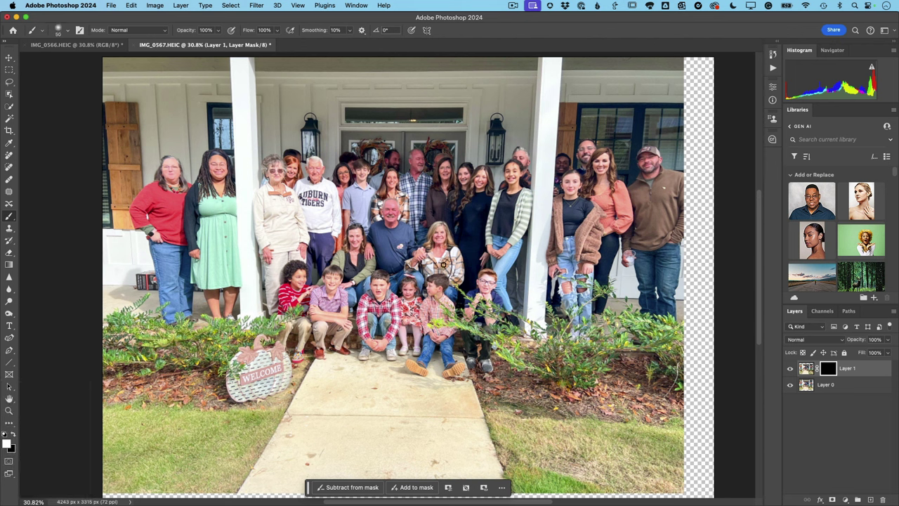
{"action": "key", "text": "bracketright"}
{"action": "key", "text": "bracketright"}
{"action": "key", "text": "bracketright"}
{"action": "key", "text": "bracketright"}
{"action": "key", "text": "bracketright"}
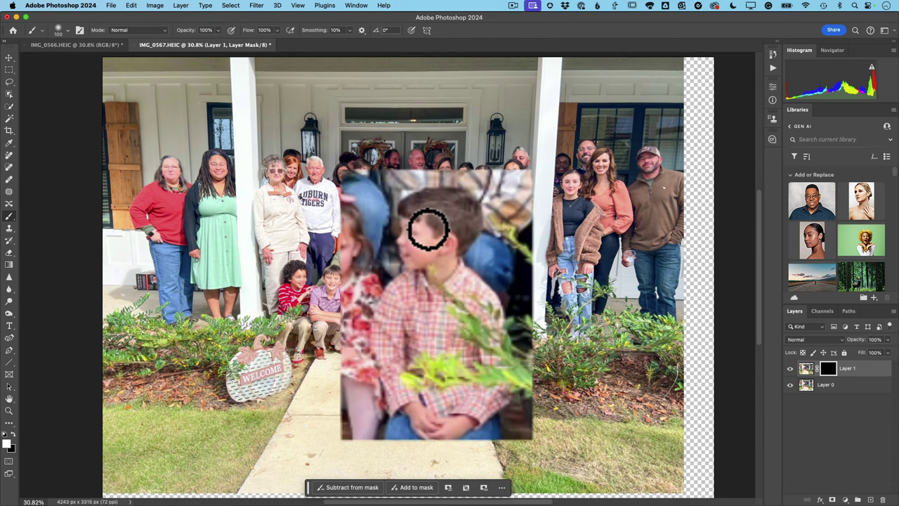
{"action": "mouse_move", "coordinate": [428, 247]}
{"action": "left_mouse_down"}
{"action": "mouse_move", "coordinate": [417, 261]}
{"action": "mouse_move", "coordinate": [430, 241]}
{"action": "mouse_move", "coordinate": [426, 206]}
{"action": "mouse_move", "coordinate": [433, 241]}
{"action": "mouse_move", "coordinate": [411, 209]}
{"action": "mouse_move", "coordinate": [453, 245]}
{"action": "mouse_move", "coordinate": [431, 257]}
{"action": "mouse_move", "coordinate": [444, 251]}
{"action": "mouse_move", "coordinate": [437, 231]}
{"action": "mouse_move", "coordinate": [438, 285]}
{"action": "left_mouse_up"}
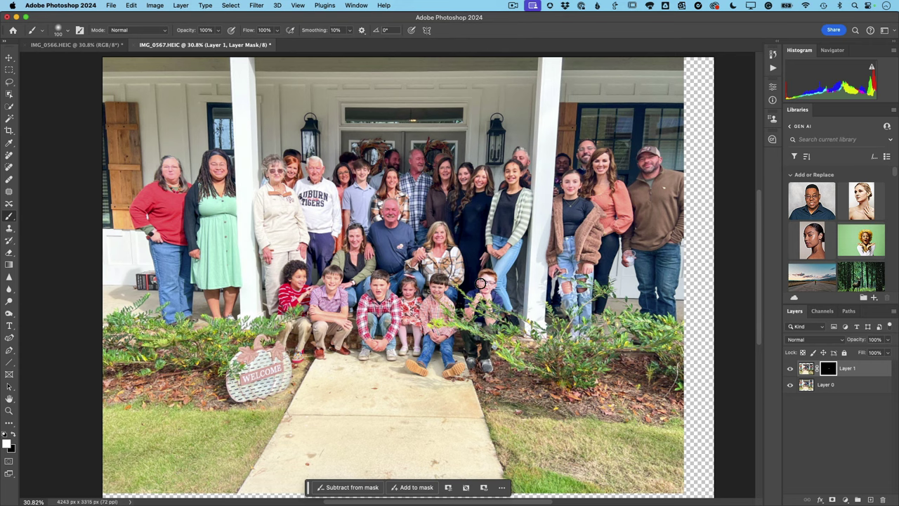
Step: Reveal Layer 1's version of the woman in the red sweater by painting white on the mask over her head, shoulder, arm and hand
{"action": "key", "text": "super+1"}
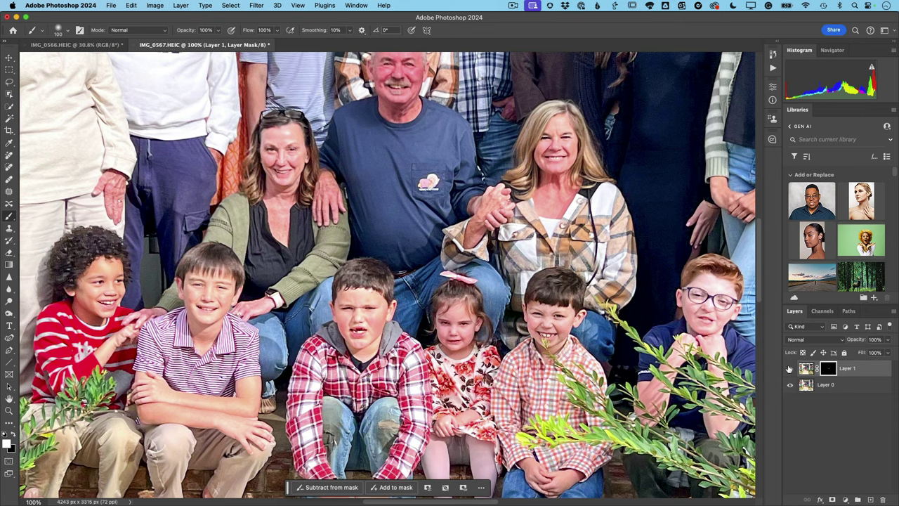
{"action": "key", "text": "super+minus"}
{"action": "key", "text": "super+minus"}
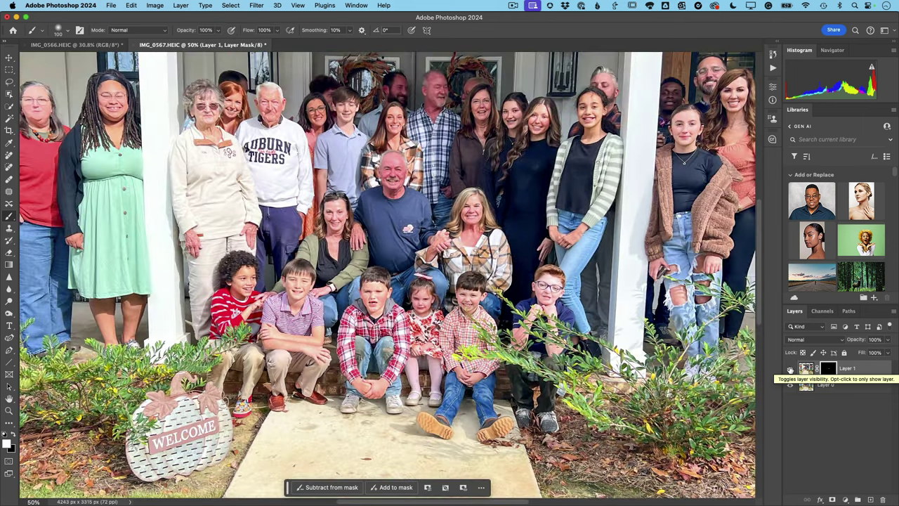
{"action": "scroll", "coordinate": [264, 166], "scroll_direction": "left", "scroll_amount": 10}
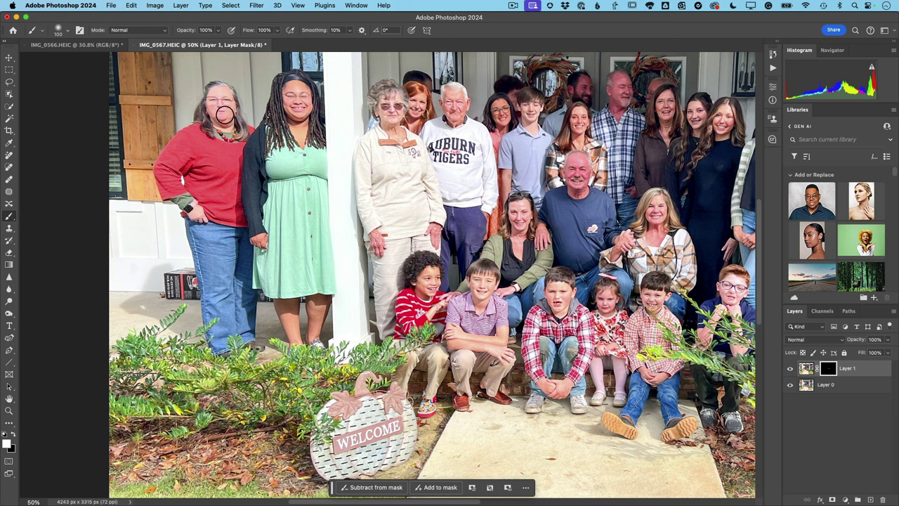
{"action": "mouse_move", "coordinate": [204, 95]}
{"action": "left_mouse_down"}
{"action": "mouse_move", "coordinate": [236, 124]}
{"action": "mouse_move", "coordinate": [226, 123]}
{"action": "mouse_move", "coordinate": [236, 106]}
{"action": "mouse_move", "coordinate": [235, 129]}
{"action": "mouse_move", "coordinate": [226, 137]}
{"action": "mouse_move", "coordinate": [234, 120]}
{"action": "mouse_move", "coordinate": [212, 97]}
{"action": "left_mouse_up"}
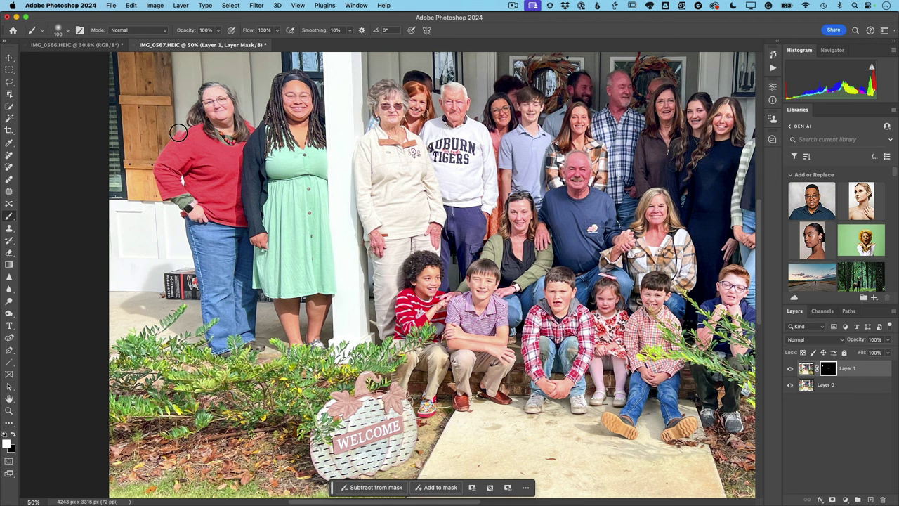
{"action": "mouse_move", "coordinate": [160, 169]}
{"action": "left_mouse_down"}
{"action": "mouse_move", "coordinate": [177, 192]}
{"action": "mouse_move", "coordinate": [186, 178]}
{"action": "left_mouse_up"}
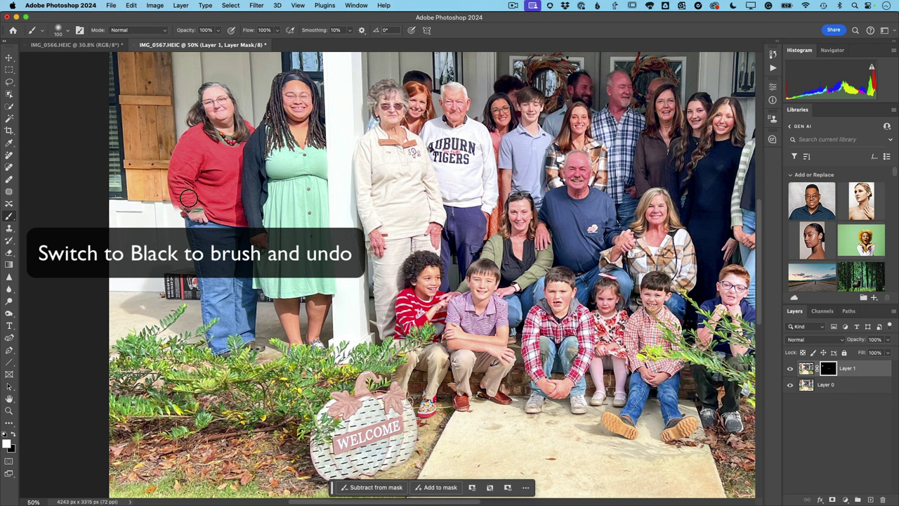
{"action": "mouse_move", "coordinate": [197, 209]}
{"action": "left_mouse_down"}
{"action": "mouse_move", "coordinate": [194, 216]}
{"action": "mouse_move", "coordinate": [214, 220]}
{"action": "left_mouse_up"}
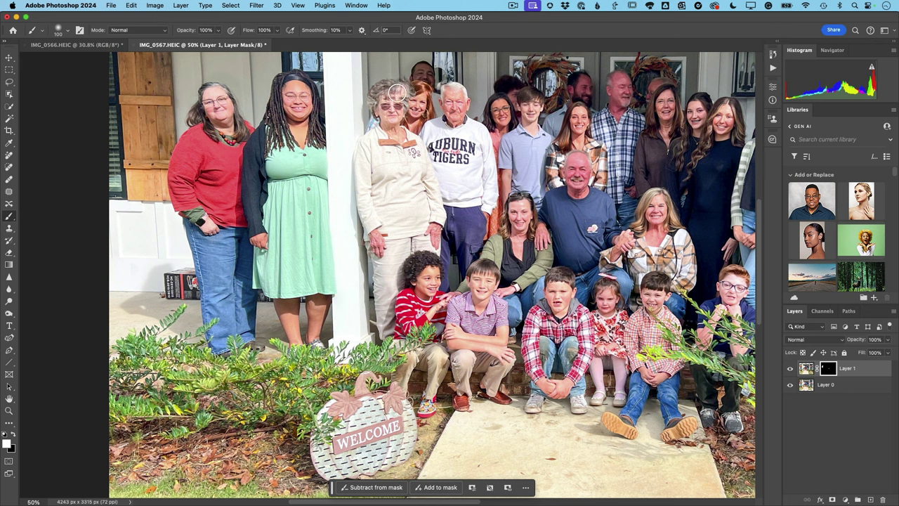
Step: Reveal Layer 1's older woman in sunglasses and the top of the man's head by the right-hand door wreath by painting the mask
{"action": "mouse_move", "coordinate": [391, 90]}
{"action": "left_mouse_down"}
{"action": "mouse_move", "coordinate": [407, 106]}
{"action": "mouse_move", "coordinate": [427, 101]}
{"action": "mouse_move", "coordinate": [416, 116]}
{"action": "mouse_move", "coordinate": [424, 106]}
{"action": "mouse_move", "coordinate": [397, 112]}
{"action": "mouse_move", "coordinate": [388, 99]}
{"action": "mouse_move", "coordinate": [378, 114]}
{"action": "mouse_move", "coordinate": [410, 108]}
{"action": "mouse_move", "coordinate": [409, 97]}
{"action": "mouse_move", "coordinate": [397, 96]}
{"action": "mouse_move", "coordinate": [423, 72]}
{"action": "mouse_move", "coordinate": [373, 91]}
{"action": "mouse_move", "coordinate": [407, 94]}
{"action": "mouse_move", "coordinate": [413, 113]}
{"action": "mouse_move", "coordinate": [382, 105]}
{"action": "left_mouse_up"}
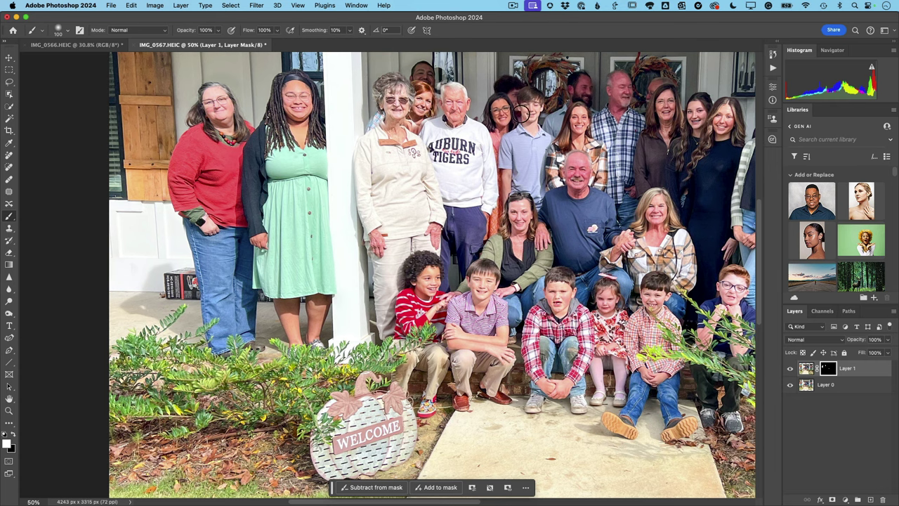
{"action": "scroll", "coordinate": [521, 109], "scroll_direction": "up", "scroll_amount": 3}
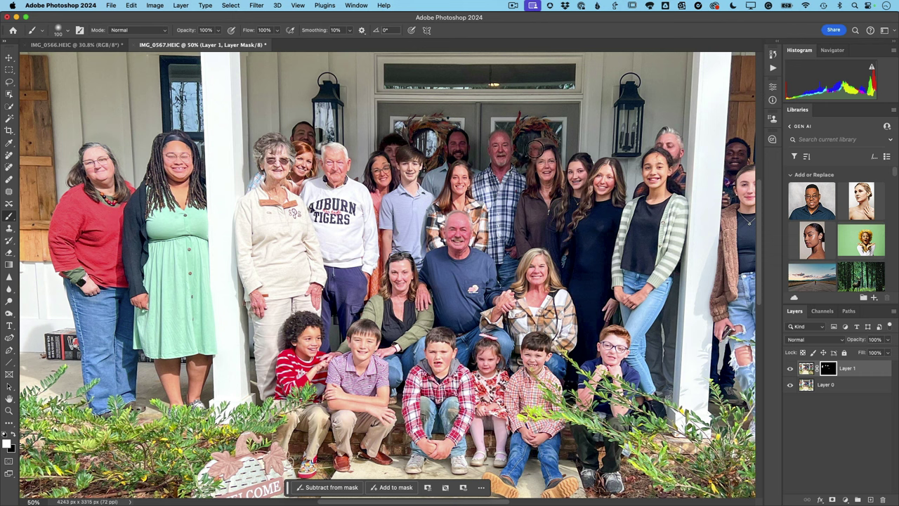
{"action": "mouse_move", "coordinate": [536, 150]}
{"action": "left_mouse_down"}
{"action": "mouse_move", "coordinate": [540, 180]}
{"action": "mouse_move", "coordinate": [549, 165]}
{"action": "mouse_move", "coordinate": [552, 188]}
{"action": "mouse_move", "coordinate": [540, 187]}
{"action": "mouse_move", "coordinate": [518, 218]}
{"action": "mouse_move", "coordinate": [541, 216]}
{"action": "left_mouse_up"}
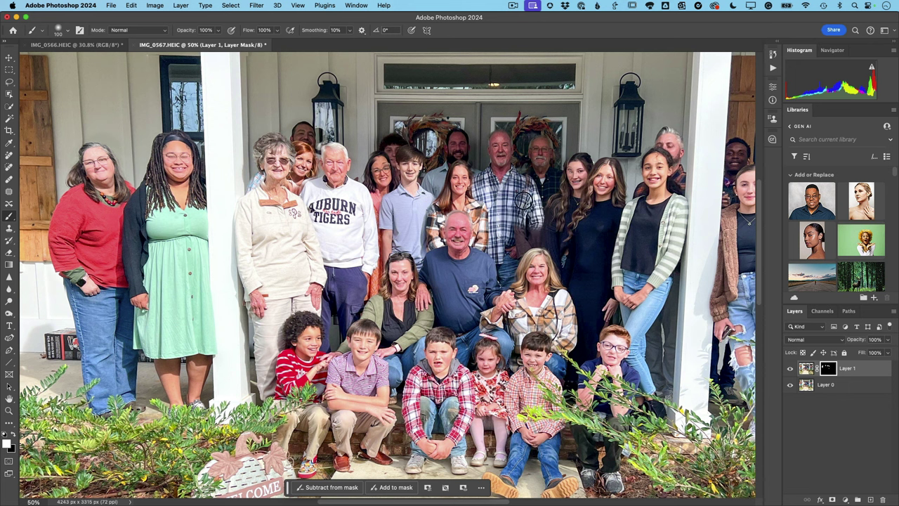
{"action": "key", "text": "super+z"}
{"action": "mouse_move", "coordinate": [537, 135]}
{"action": "left_mouse_down"}
{"action": "mouse_move", "coordinate": [557, 114]}
{"action": "mouse_move", "coordinate": [575, 111]}
{"action": "mouse_move", "coordinate": [551, 139]}
{"action": "mouse_move", "coordinate": [528, 155]}
{"action": "left_mouse_up"}
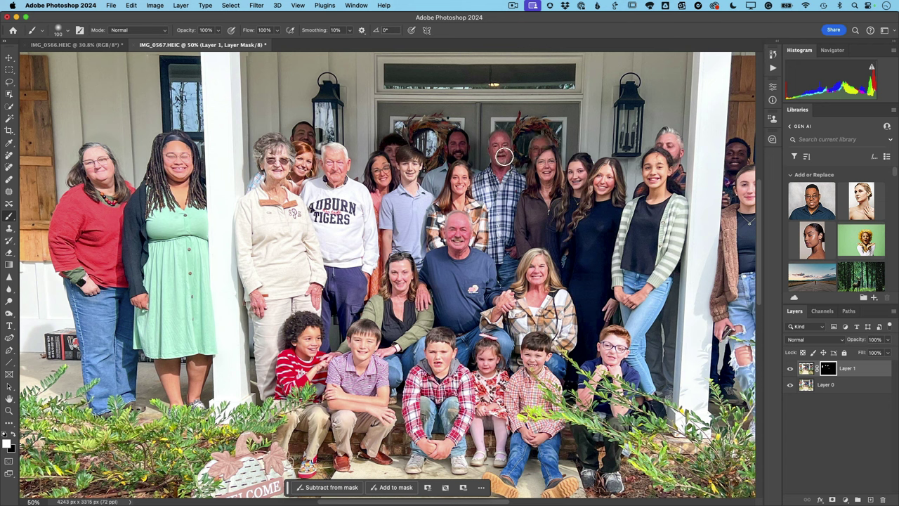
{"action": "mouse_move", "coordinate": [669, 156]}
{"action": "left_mouse_down"}
{"action": "mouse_move", "coordinate": [597, 184]}
{"action": "mouse_move", "coordinate": [518, 185]}
{"action": "mouse_move", "coordinate": [445, 227]}
{"action": "mouse_move", "coordinate": [485, 186]}
{"action": "mouse_move", "coordinate": [474, 181]}
{"action": "mouse_move", "coordinate": [491, 188]}
{"action": "mouse_move", "coordinate": [475, 186]}
{"action": "mouse_move", "coordinate": [485, 172]}
{"action": "mouse_move", "coordinate": [461, 178]}
{"action": "left_mouse_up"}
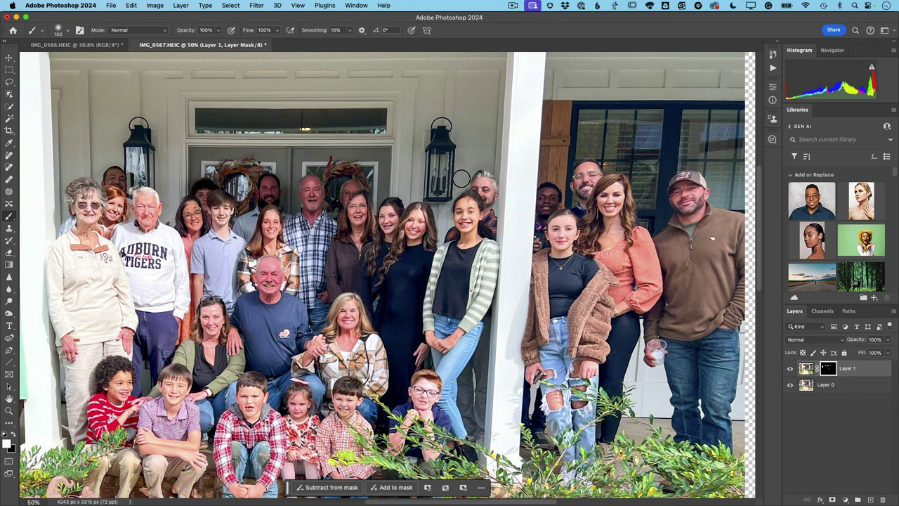
{"action": "left_click_drag", "start_coordinate": [187, 210], "coordinate": [184, 225]}
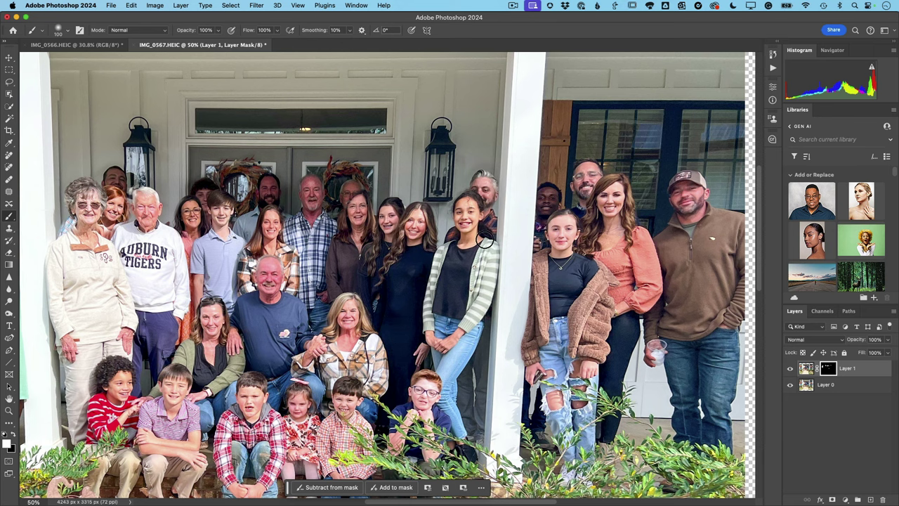
{"action": "mouse_move", "coordinate": [245, 400]}
{"action": "left_mouse_down"}
{"action": "mouse_move", "coordinate": [274, 351]}
{"action": "mouse_move", "coordinate": [362, 291]}
{"action": "mouse_move", "coordinate": [397, 302]}
{"action": "mouse_move", "coordinate": [383, 302]}
{"action": "mouse_move", "coordinate": [438, 340]}
{"action": "mouse_move", "coordinate": [309, 354]}
{"action": "left_mouse_up"}
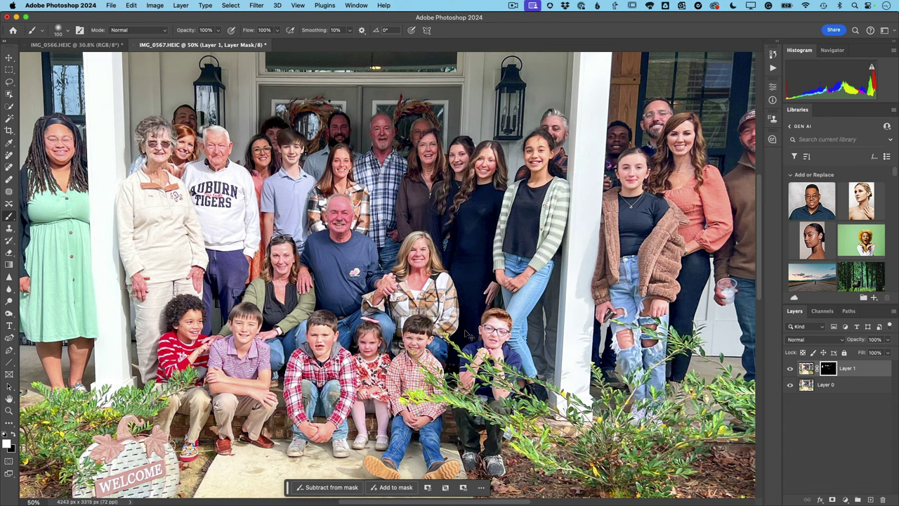
Step: Compare the whole photo before and after the face swaps by toggling Layer 1's visibility
{"action": "key", "text": "super+0"}
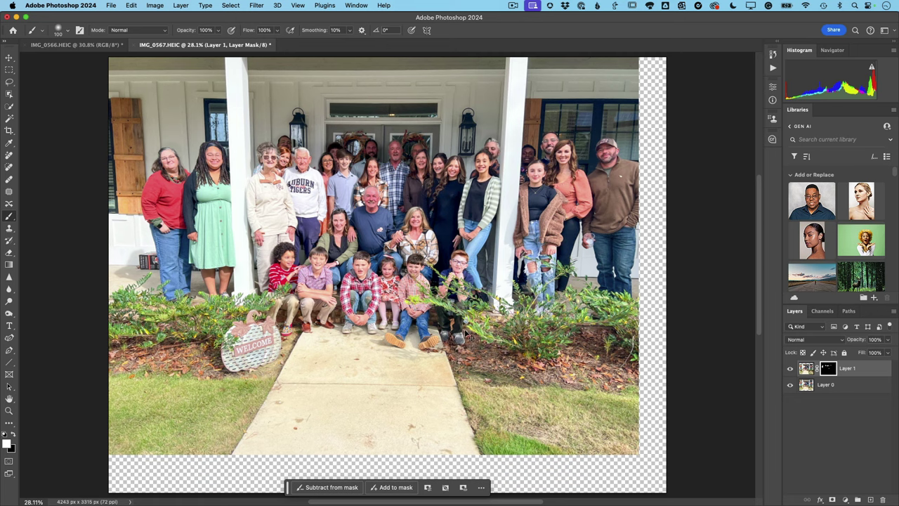
{"action": "key", "text": "super+equal"}
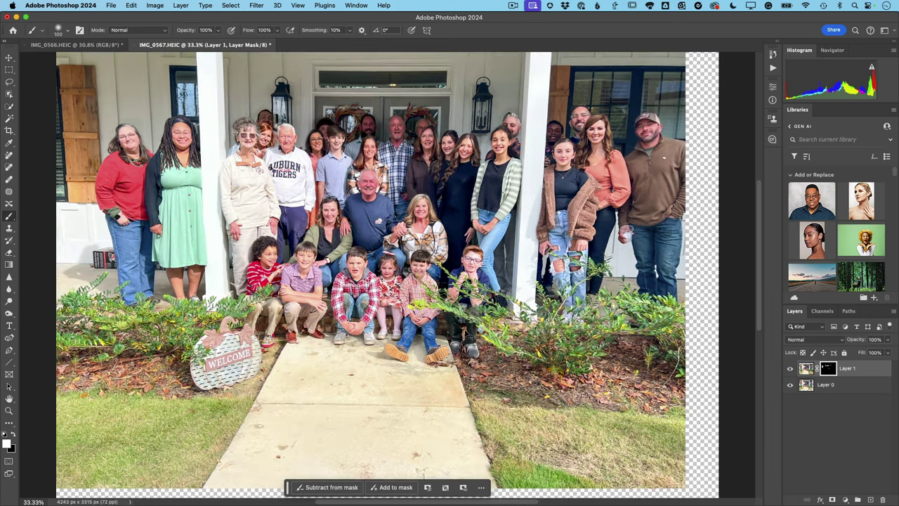
{"action": "key", "text": "super+equal"}
{"action": "key", "text": "super+minus"}
{"action": "left_click", "coordinate": [790, 369]}
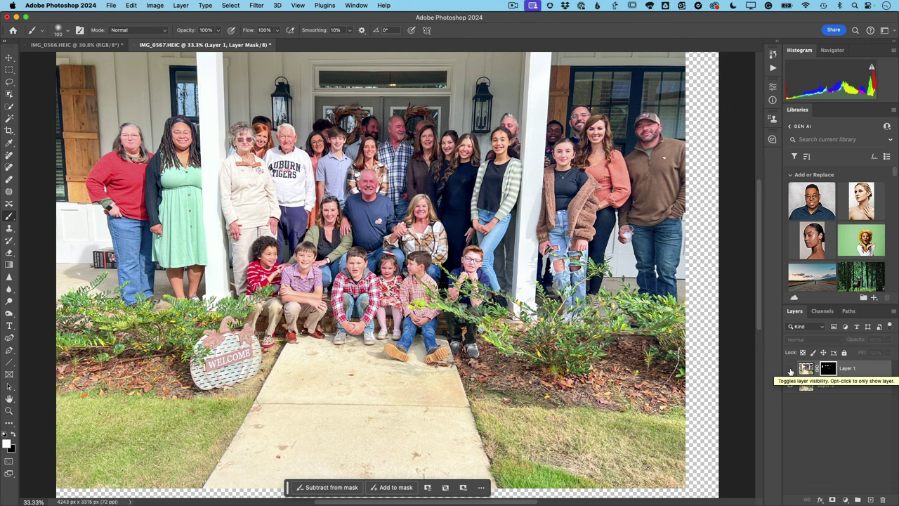
{"action": "left_click", "coordinate": [790, 369]}
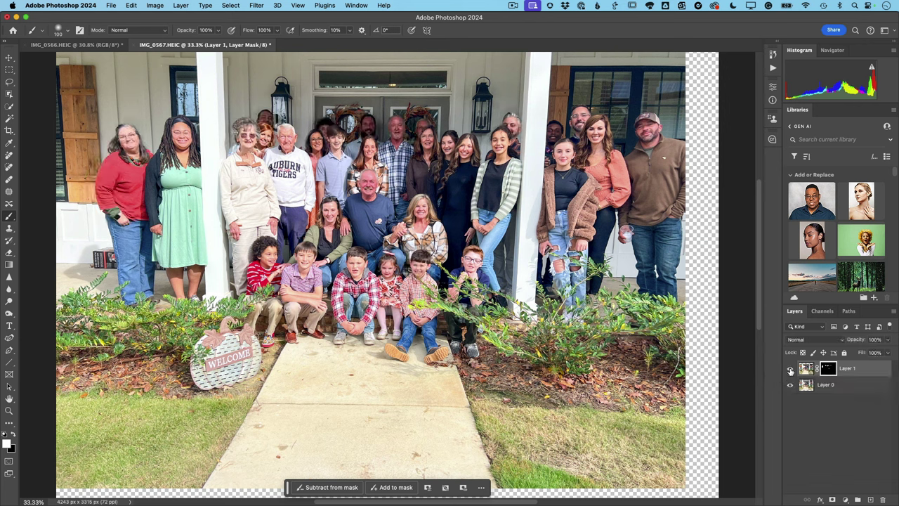
{"action": "left_click", "coordinate": [790, 369]}
{"action": "left_click", "coordinate": [790, 370]}
{"action": "left_click", "coordinate": [790, 369]}
{"action": "left_click", "coordinate": [790, 369]}
Step: Crop the image without a fixed ratio to about 3771 x 2521 px, removing the transparent borders and trimming the porch ceiling and outer edges
{"action": "key", "text": "super+minus"}
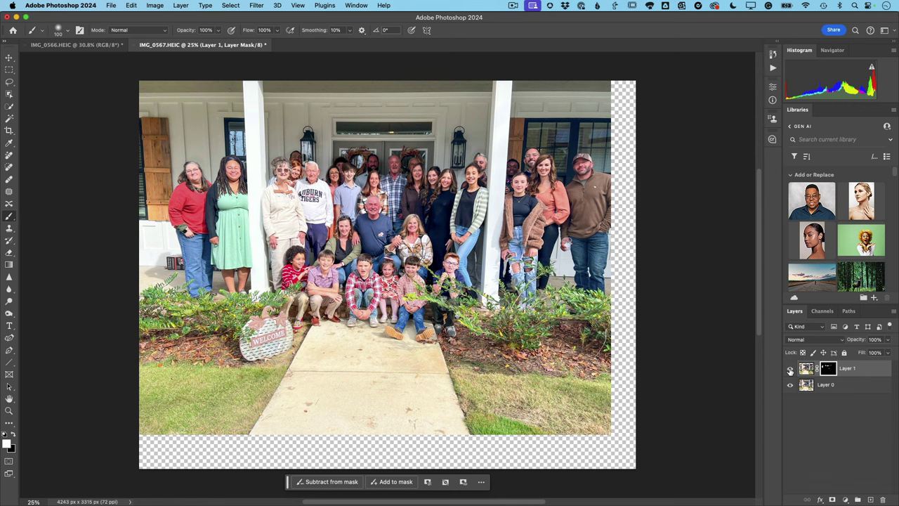
{"action": "key", "text": "c"}
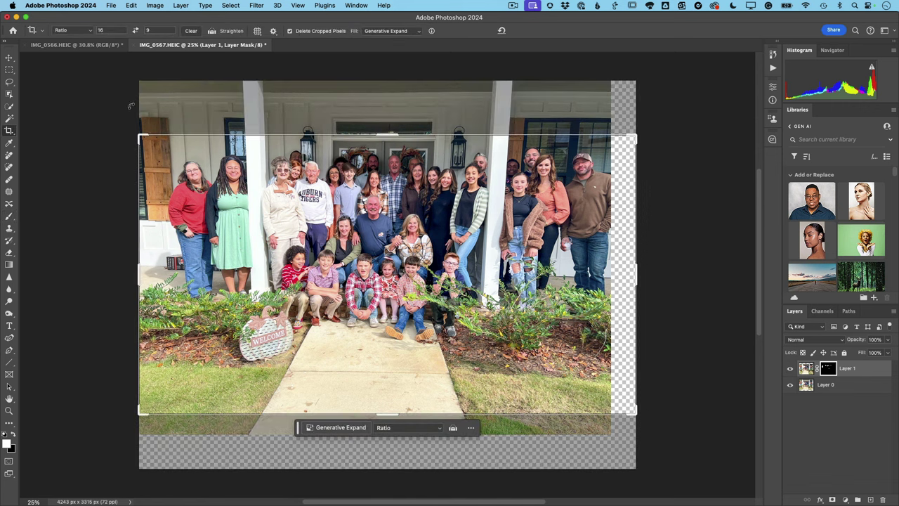
{"action": "left_click", "coordinate": [190, 31]}
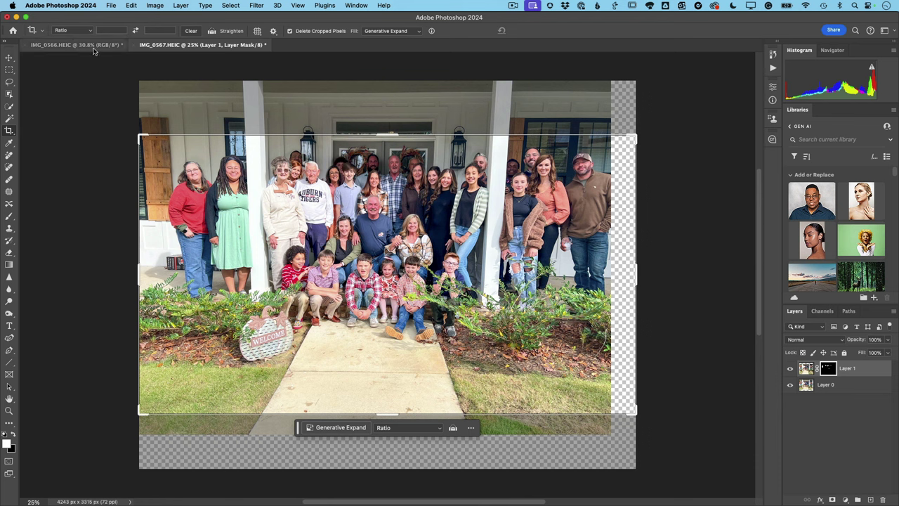
{"action": "left_click", "coordinate": [144, 75]}
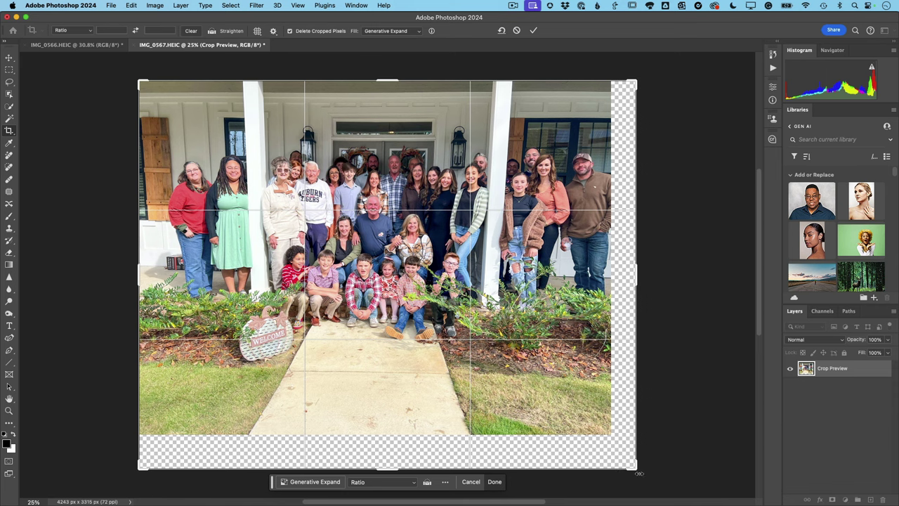
{"action": "left_click_drag", "start_coordinate": [636, 471], "coordinate": [621, 448]}
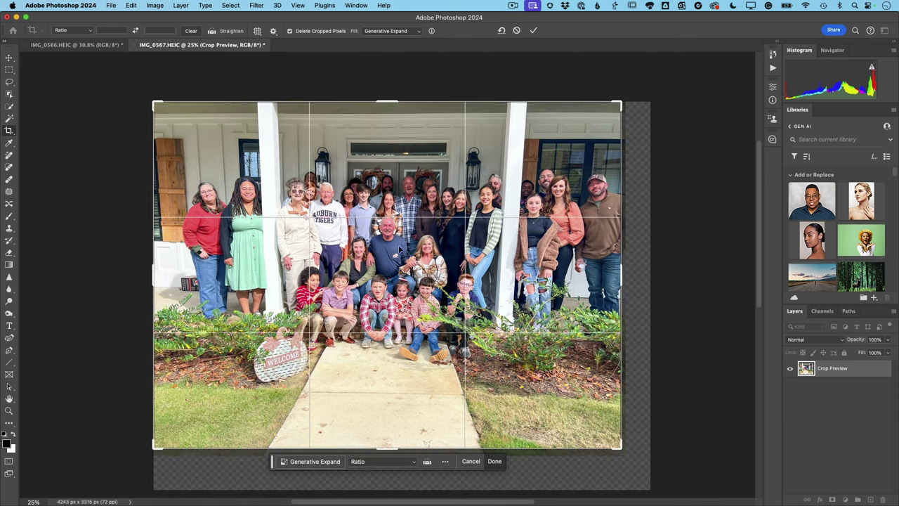
{"action": "left_click_drag", "start_coordinate": [381, 99], "coordinate": [381, 124]}
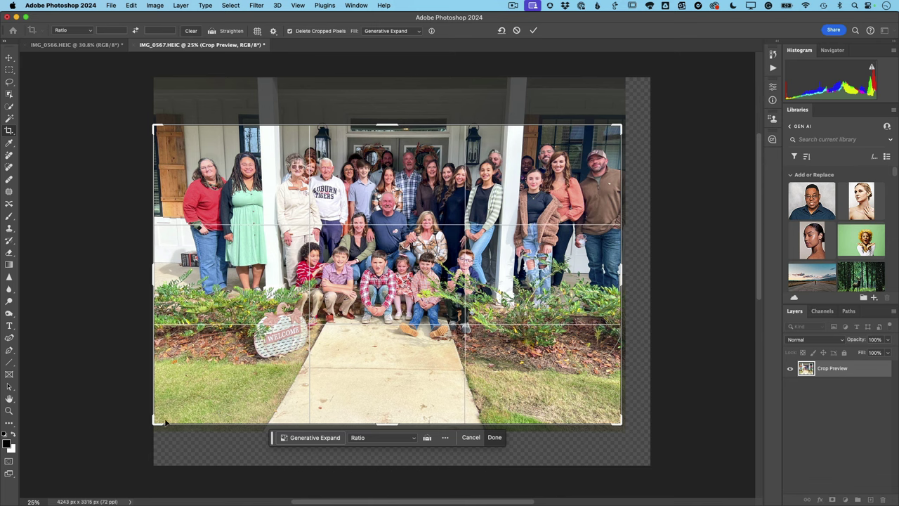
{"action": "left_click_drag", "start_coordinate": [154, 420], "coordinate": [167, 420]}
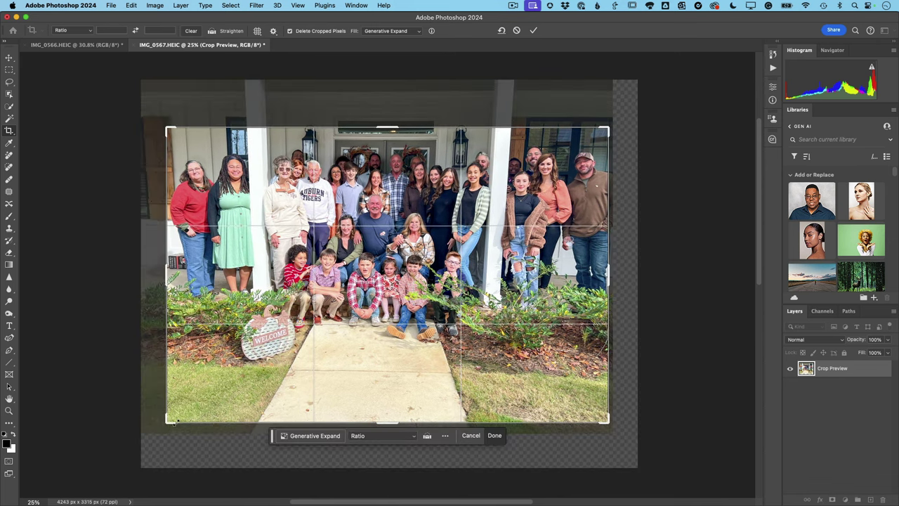
{"action": "key", "text": "Return"}
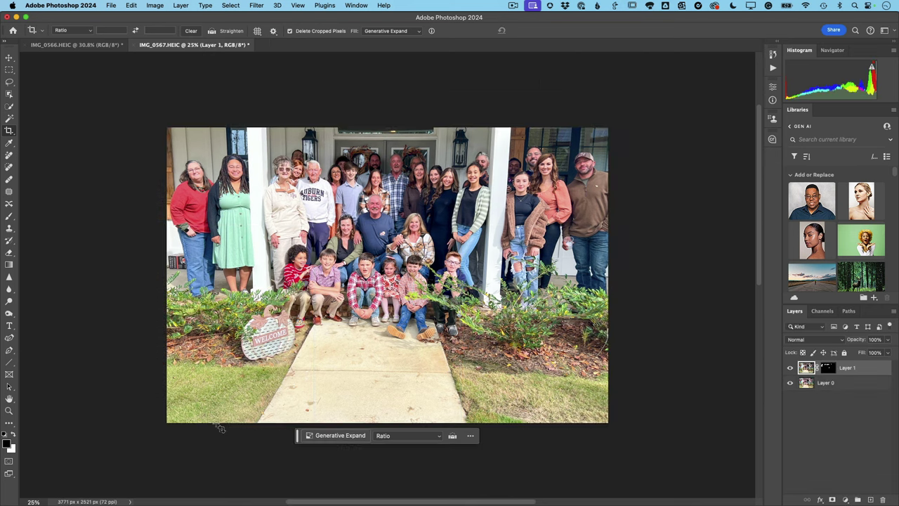